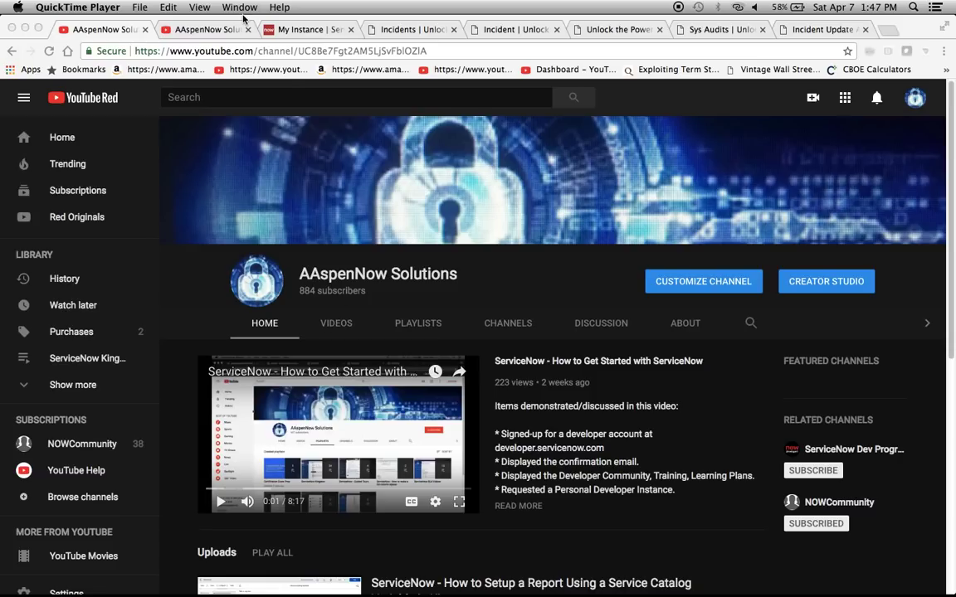
Step: Review the channel's discussion question about counting an individual's ticket updates, and open the ServiceNow Incidents list
left_click(222, 30)
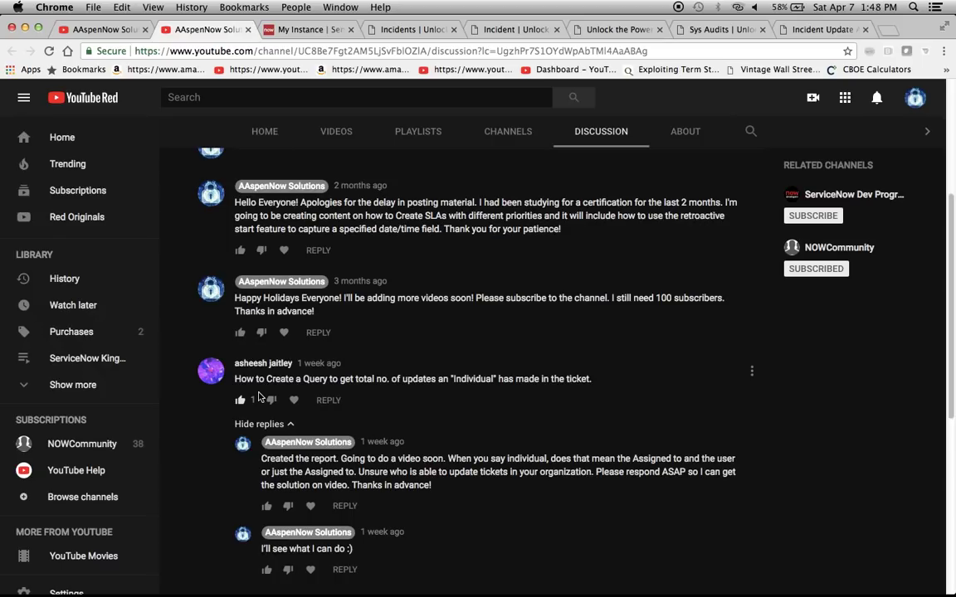
left_click(409, 33)
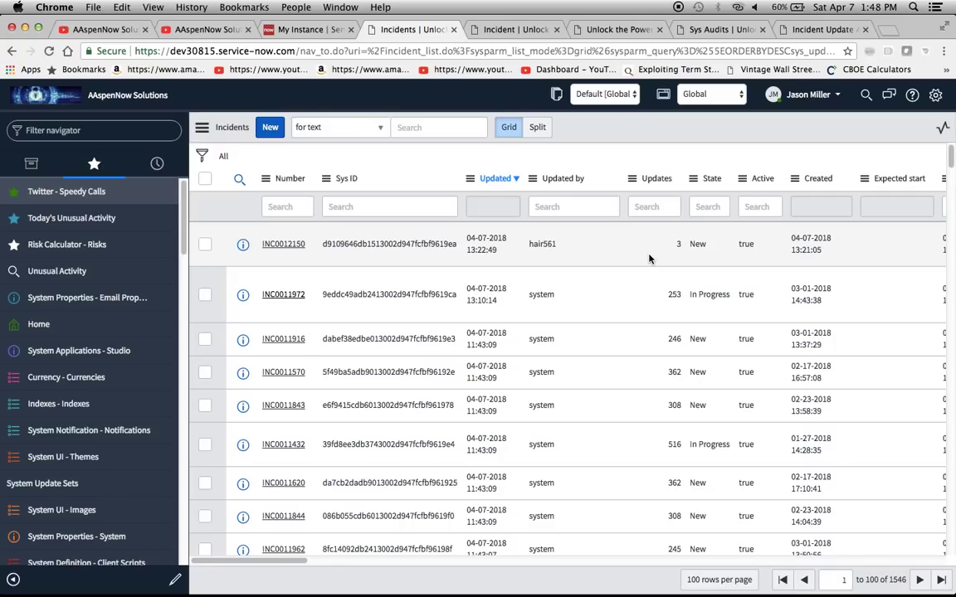
Step: Examine the activity history of incident INC0011972, including its field changes, work notes and additional comments
left_click(518, 31)
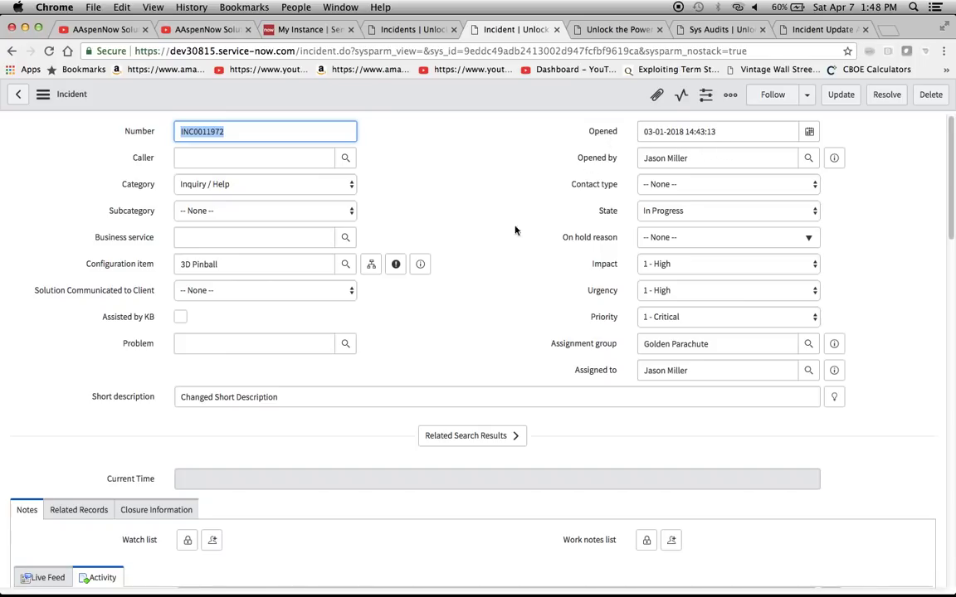
scroll(497, 365, "down", 5)
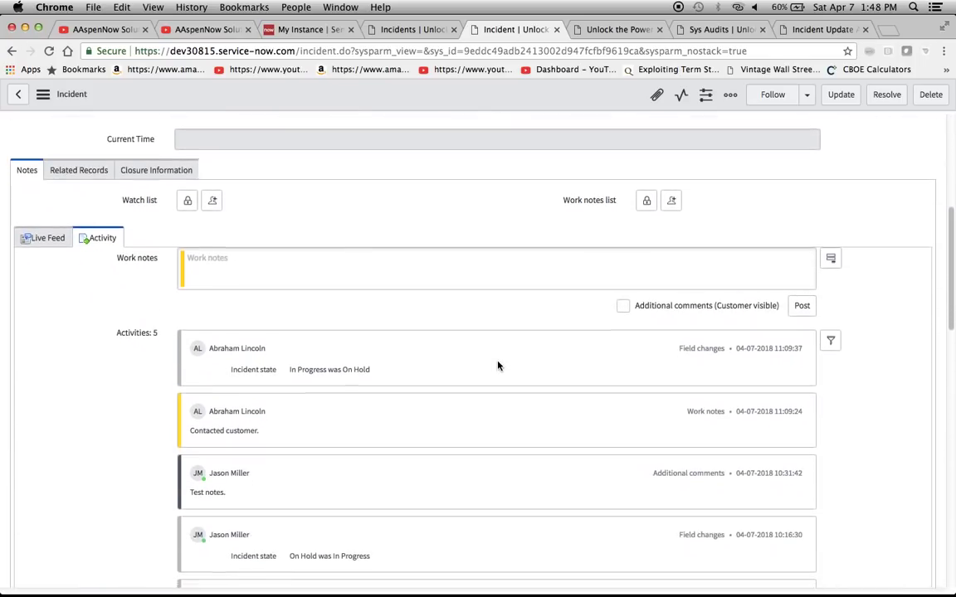
scroll(498, 366, "down", 2)
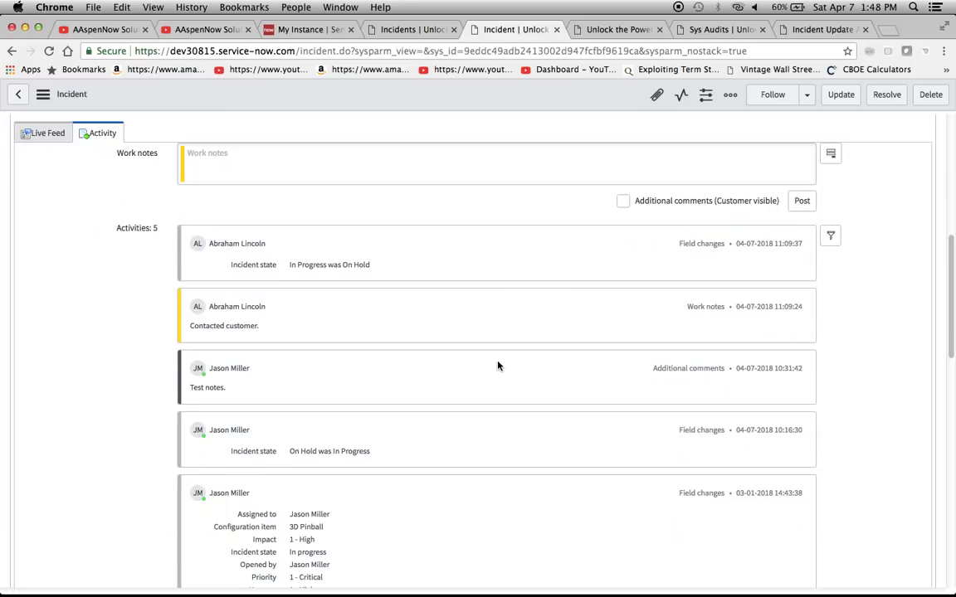
scroll(498, 366, "down", 1)
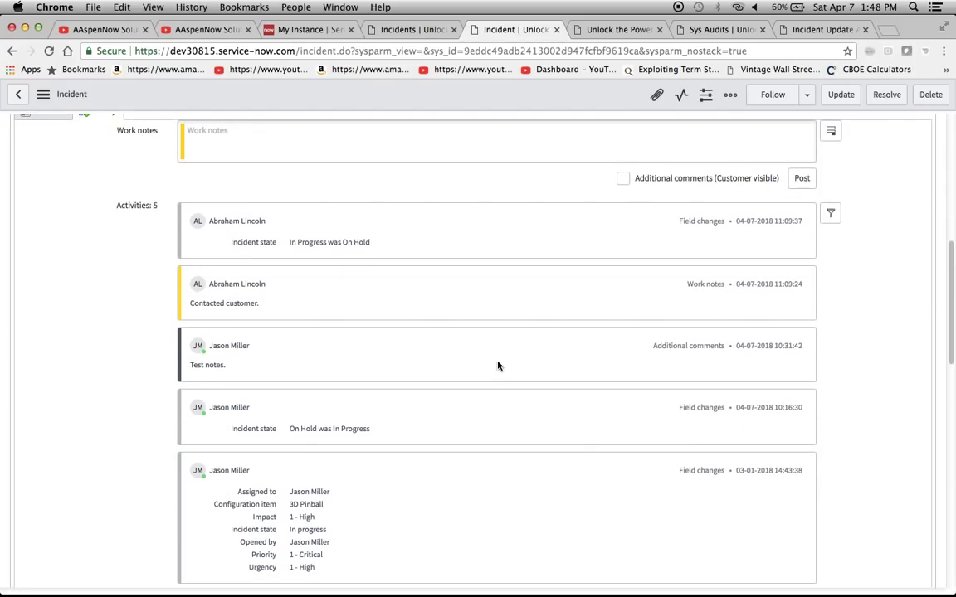
scroll(498, 366, "down", 1)
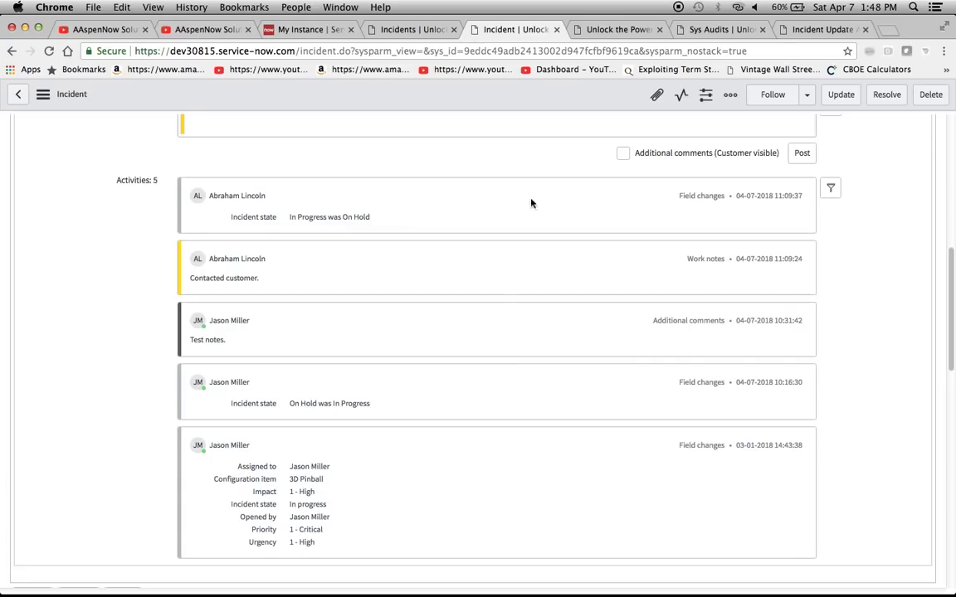
Step: Review the related lists configured on the Incident form and locate the Related Lists configuration option from the incident record
left_click(603, 31)
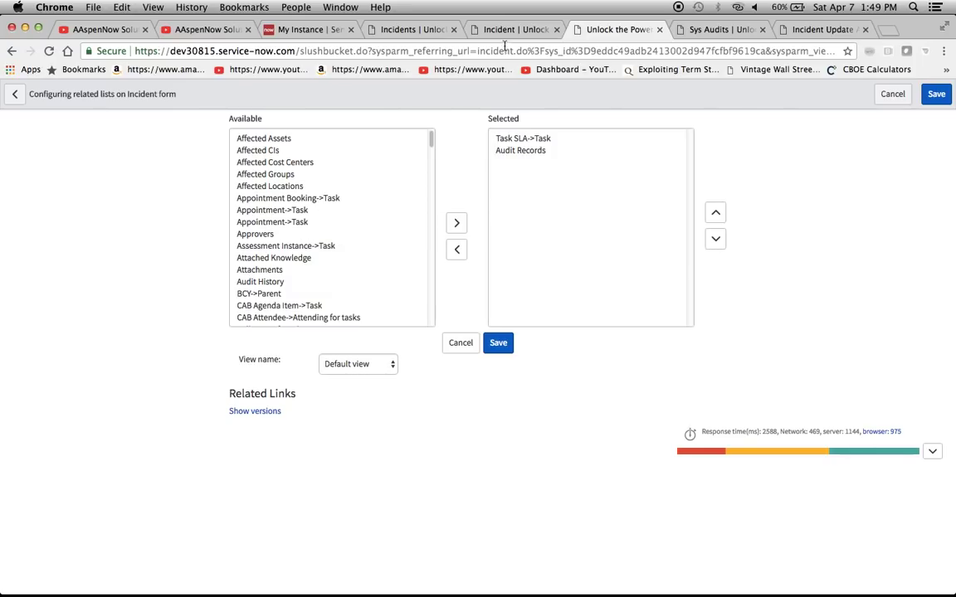
left_click(479, 30)
scroll(442, 404, "down", 1)
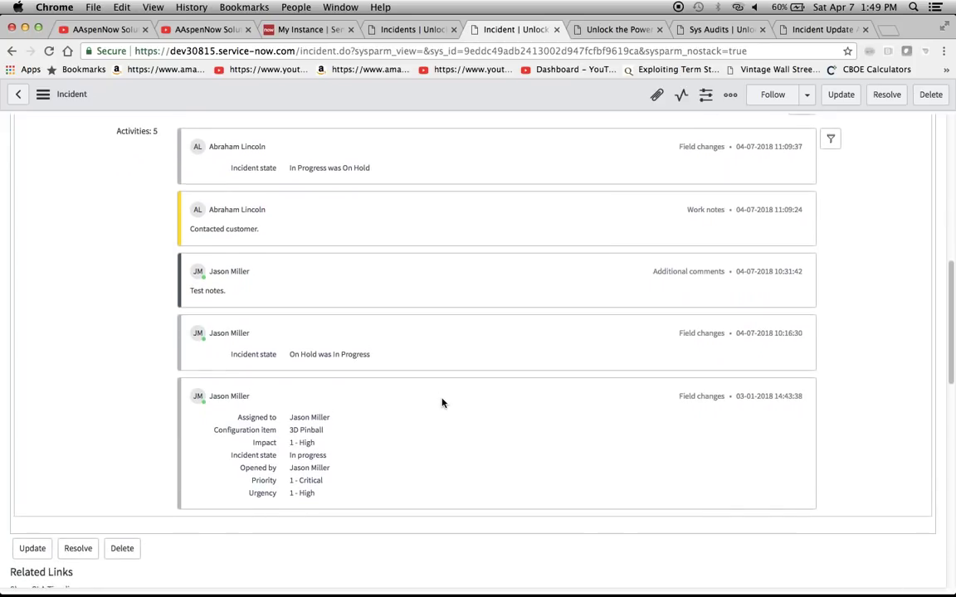
scroll(441, 401, "up", 3)
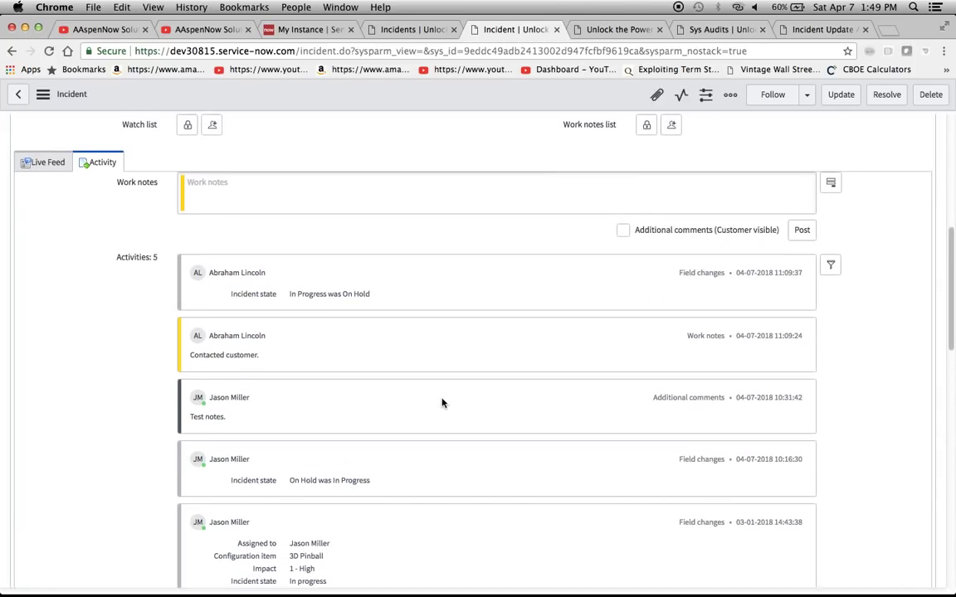
right_click(477, 107)
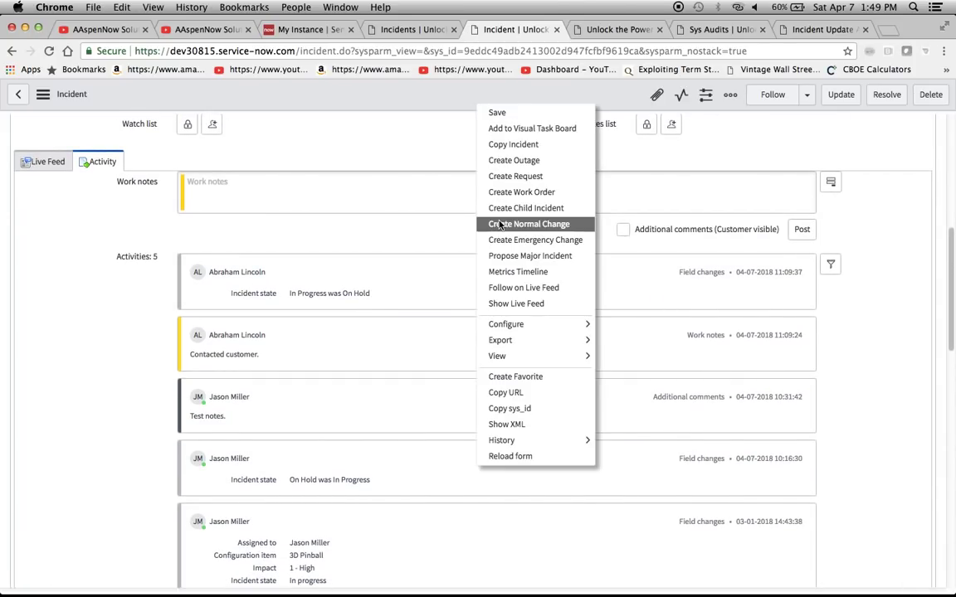
mouse_move(514, 337)
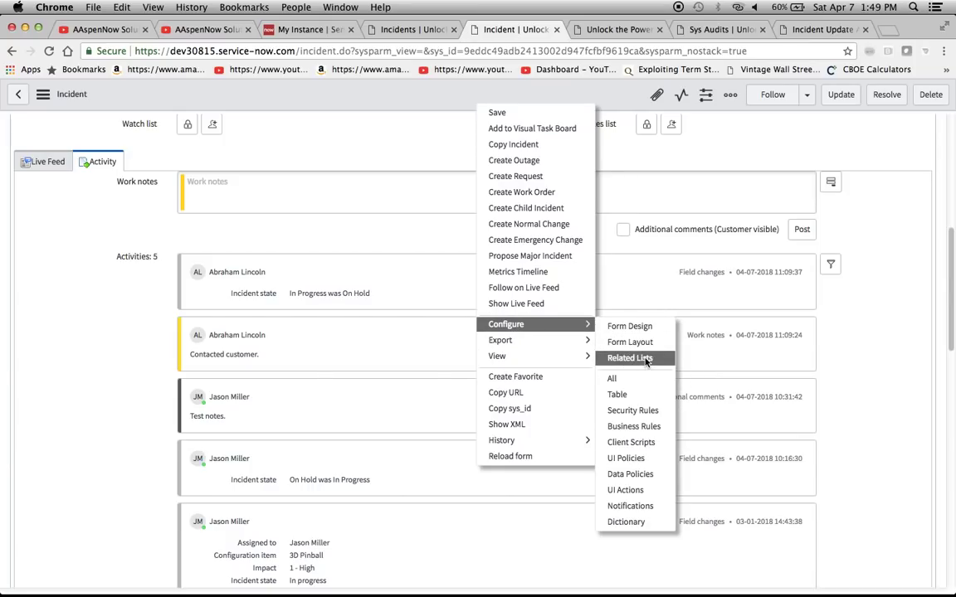
left_click(340, 221)
Step: Examine the incident's Audit Records related list, comparing field names, update counts, users and old and new values with the activities
scroll(468, 430, "down", 10)
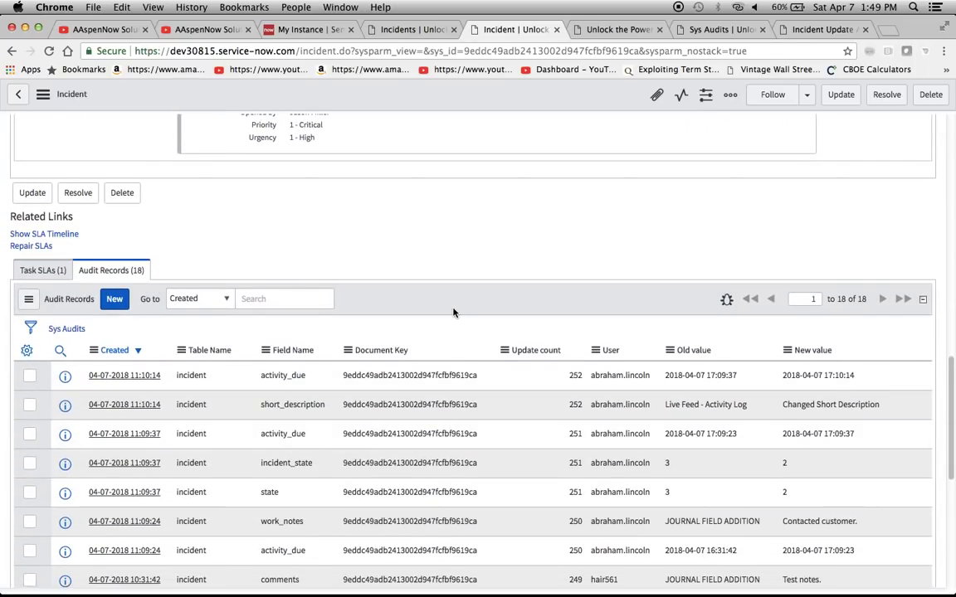
scroll(453, 312, "down", 4)
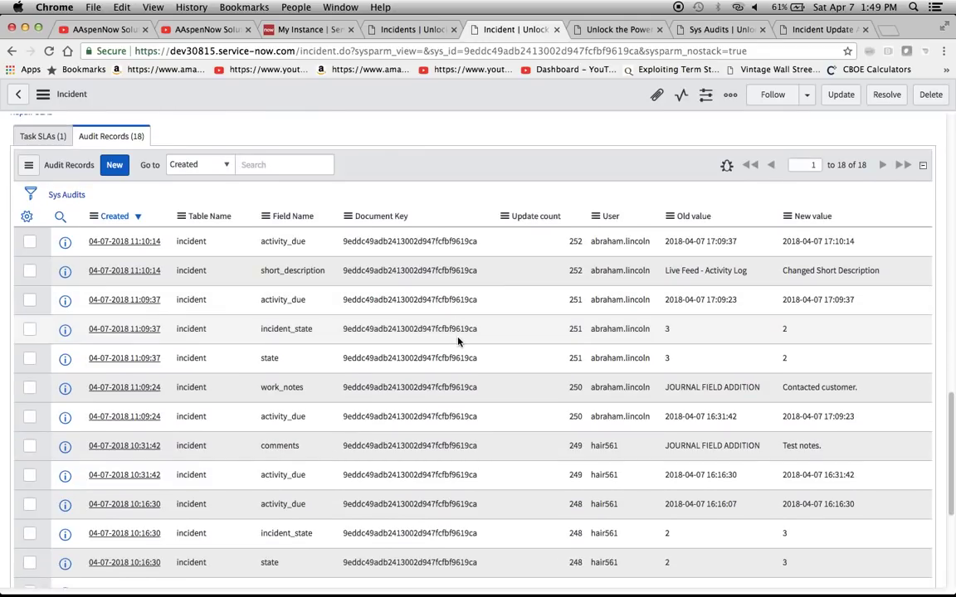
scroll(458, 340, "down", 1)
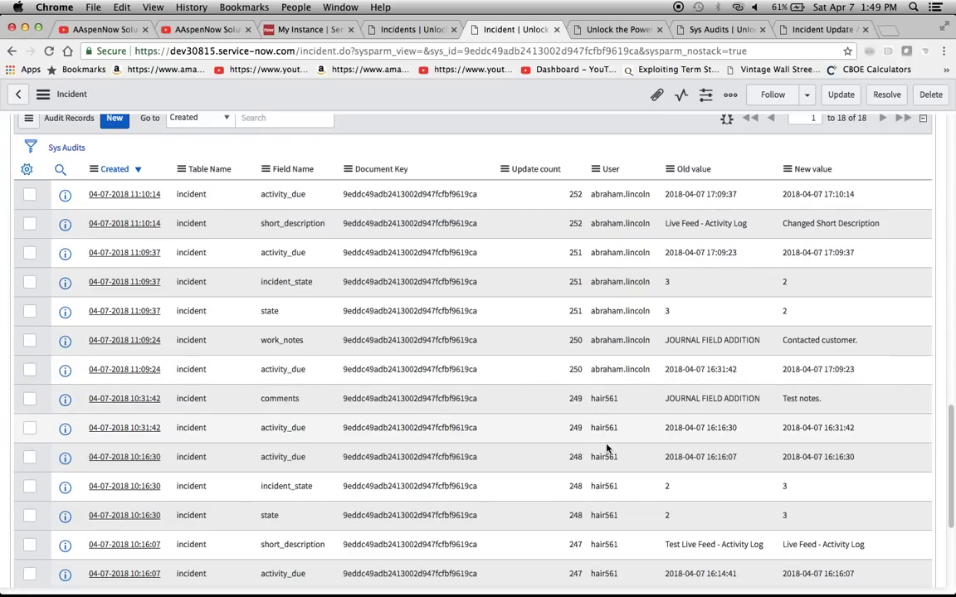
scroll(607, 486, "down", 3)
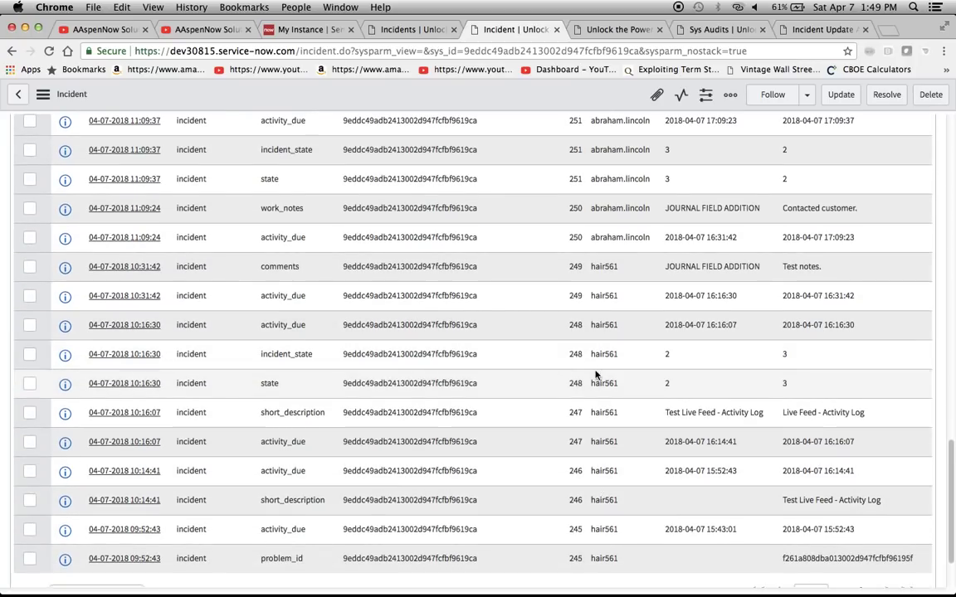
scroll(594, 374, "up", 2)
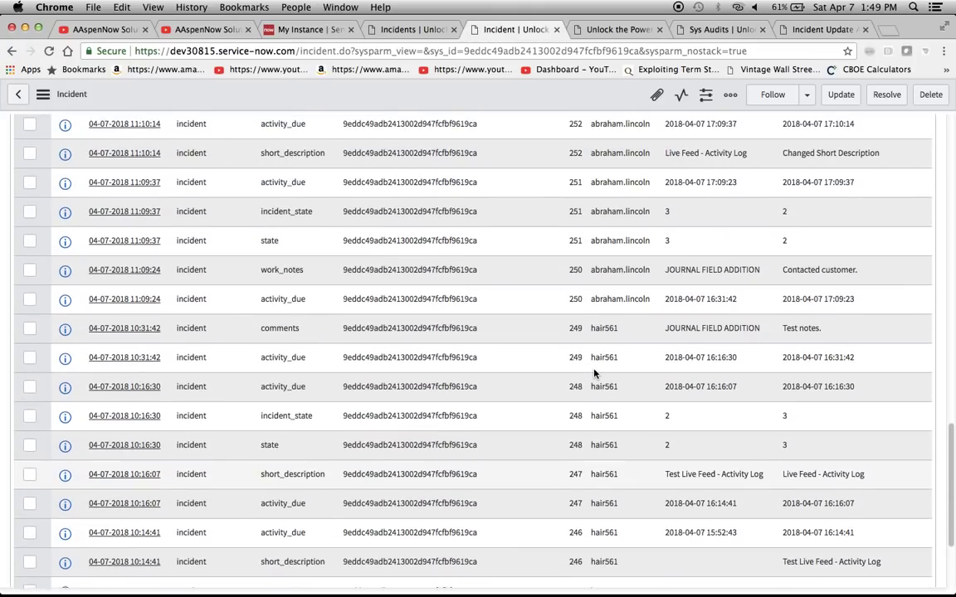
scroll(600, 311, "up", 5)
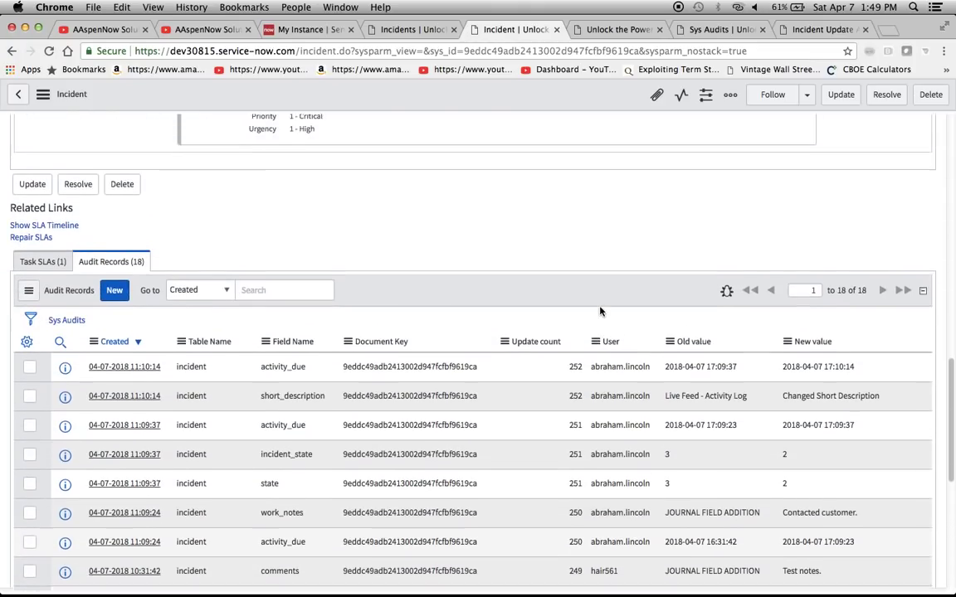
scroll(600, 311, "up", 10)
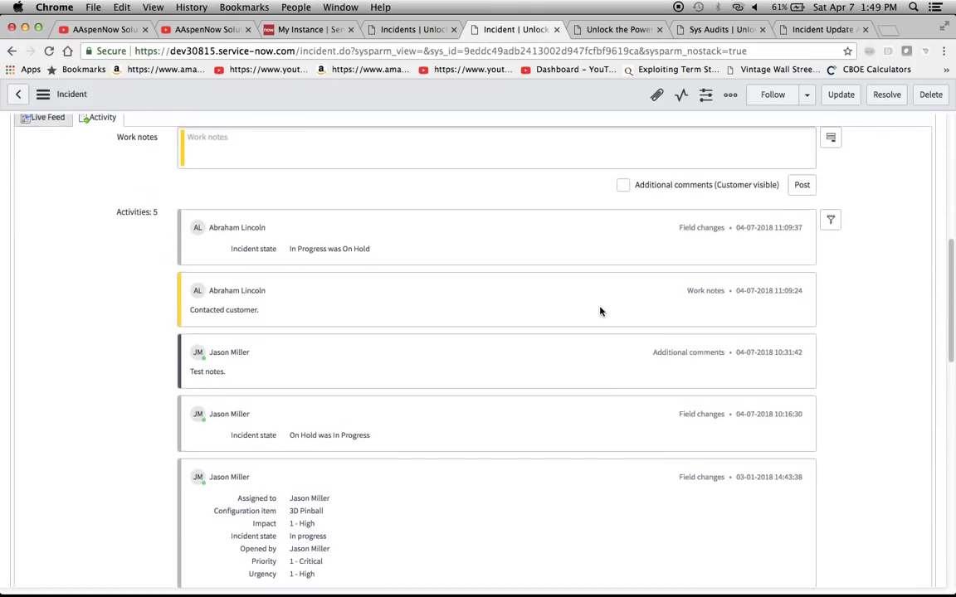
Step: Review the Sys Audits list filtered by Table Name is incident, and open the Incident Update Audit report for editing
left_click(612, 30)
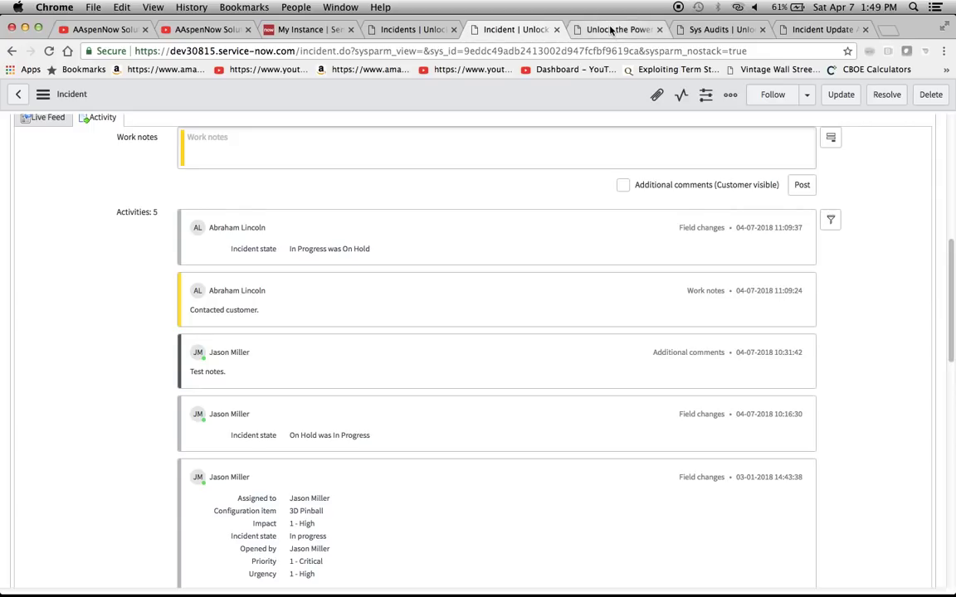
left_click(693, 30)
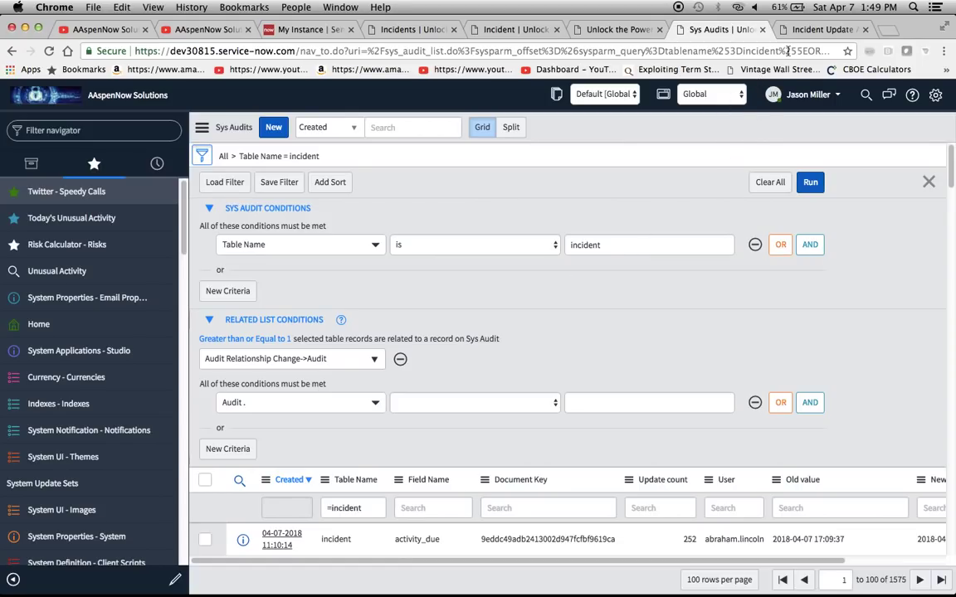
left_click(813, 30)
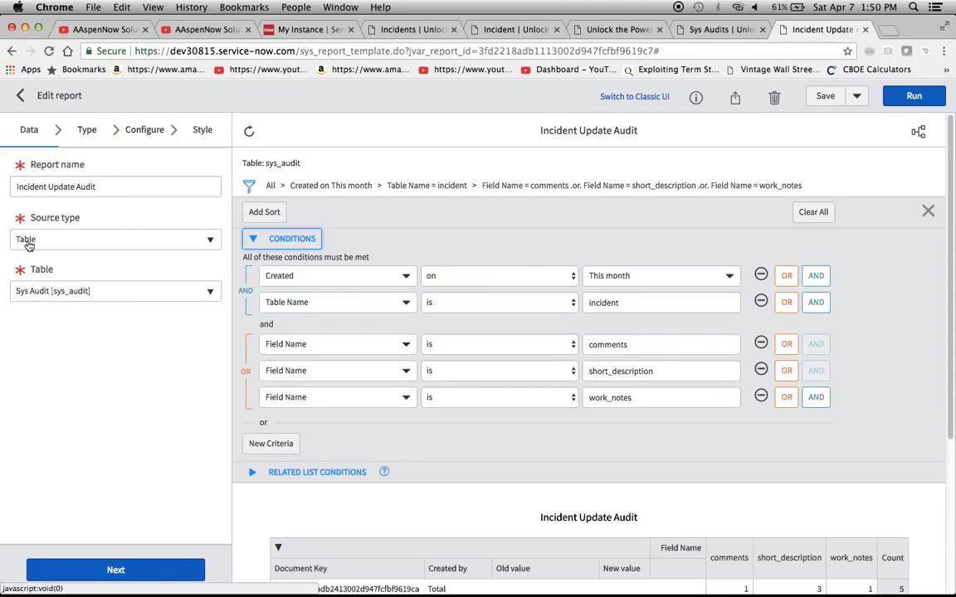
Step: Check the report's visualization type among the multidimensional reports, keeping the multilevel pivot table
left_click(86, 131)
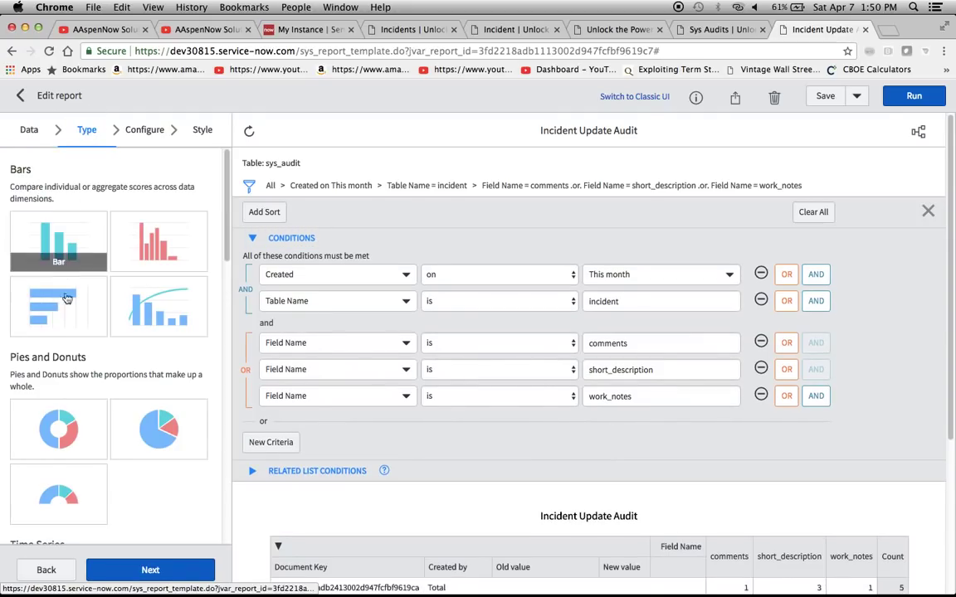
scroll(71, 313, "down", 4)
scroll(67, 329, "down", 5)
left_click(50, 377)
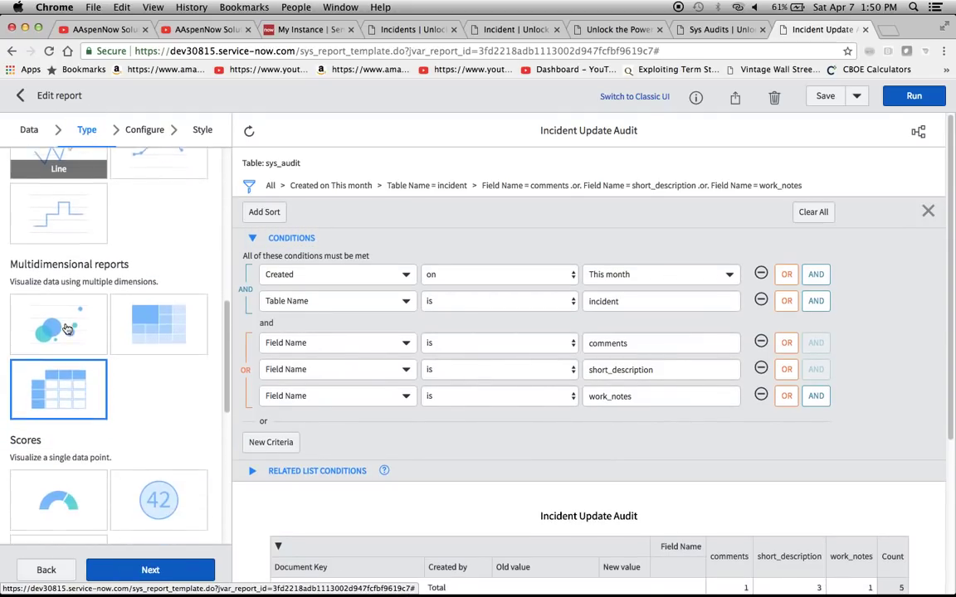
Step: Review the report's pivot column and the available and selected Multilevel Pivot Rows without changing them
left_click(144, 132)
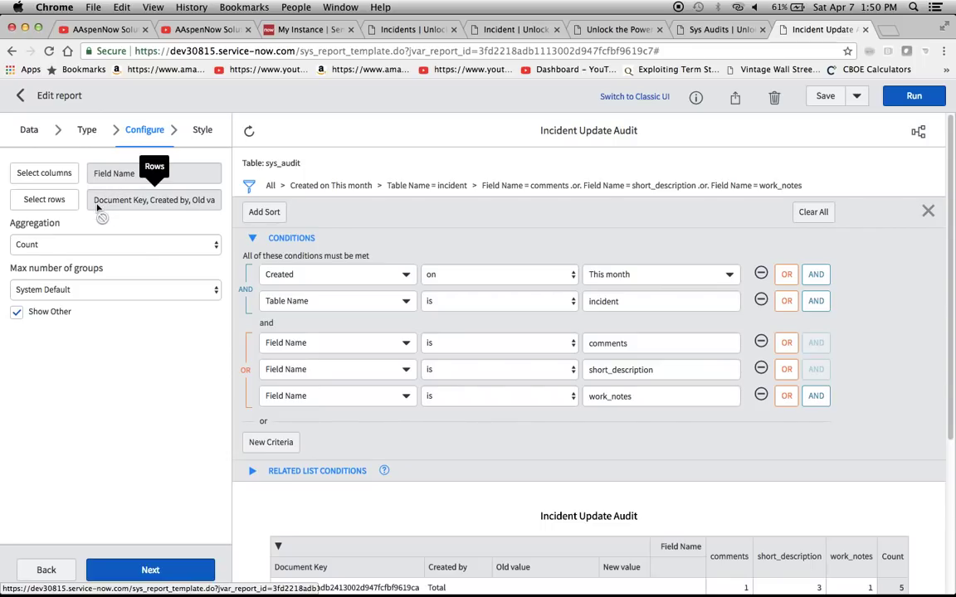
left_click(41, 198)
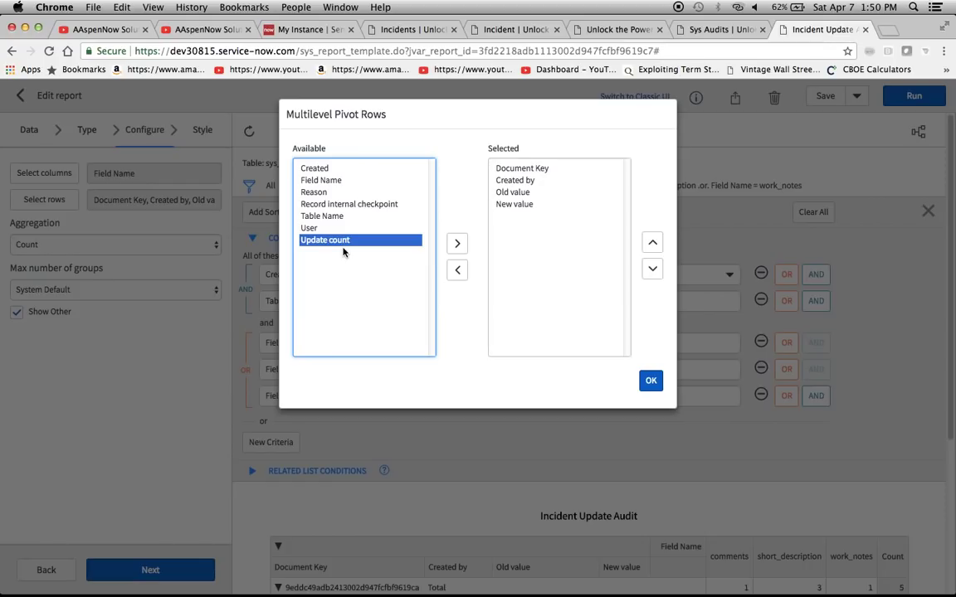
left_click(650, 380)
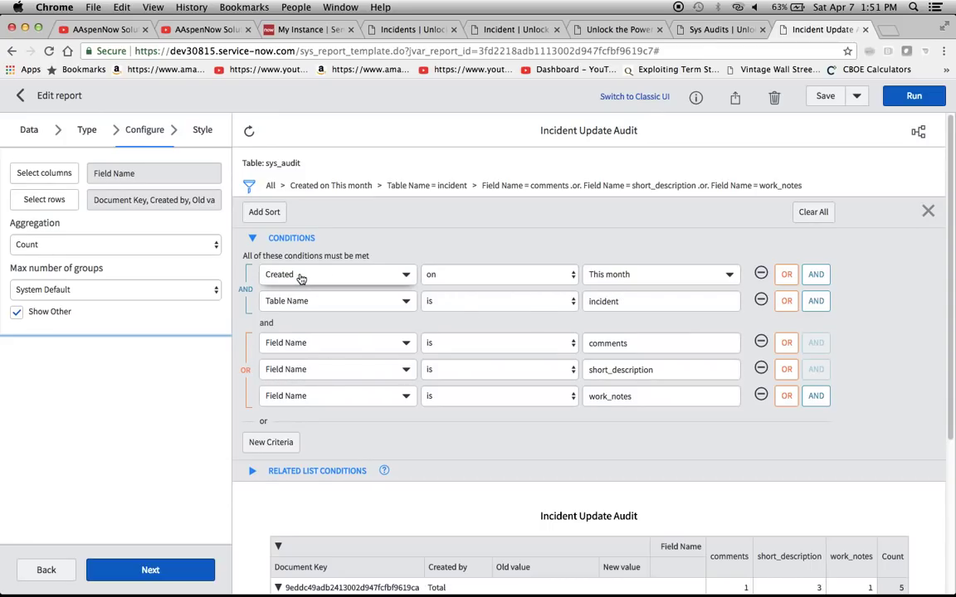
Step: Review the report's data source and filter conditions, adding an empty OR condition on Field Name and removing it again
left_click(30, 124)
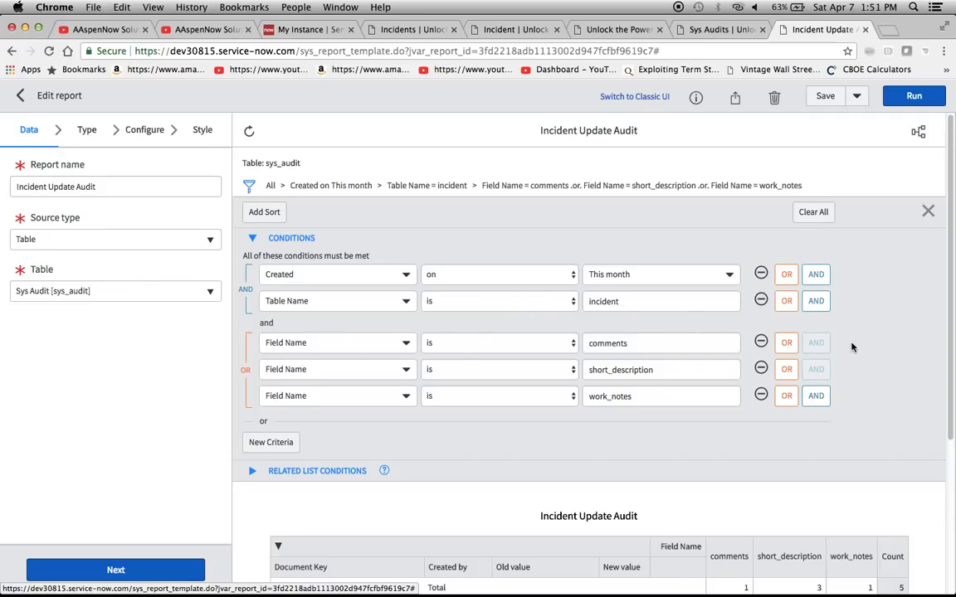
scroll(852, 347, "down", 3)
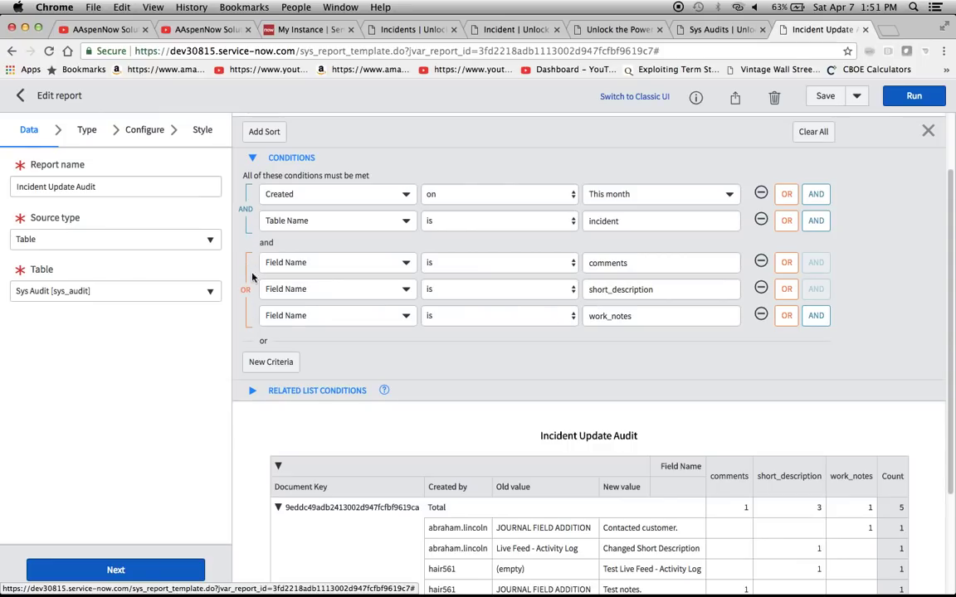
left_click(786, 317)
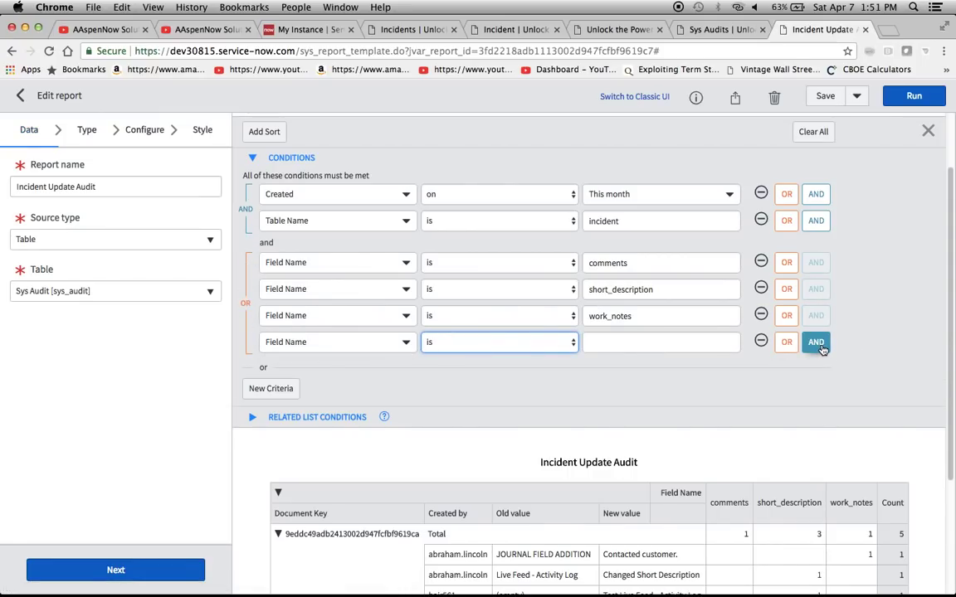
left_click(761, 341)
Step: Examine the Incident Update Audit pivot results and copy the first group's document key
scroll(899, 349, "down", 5)
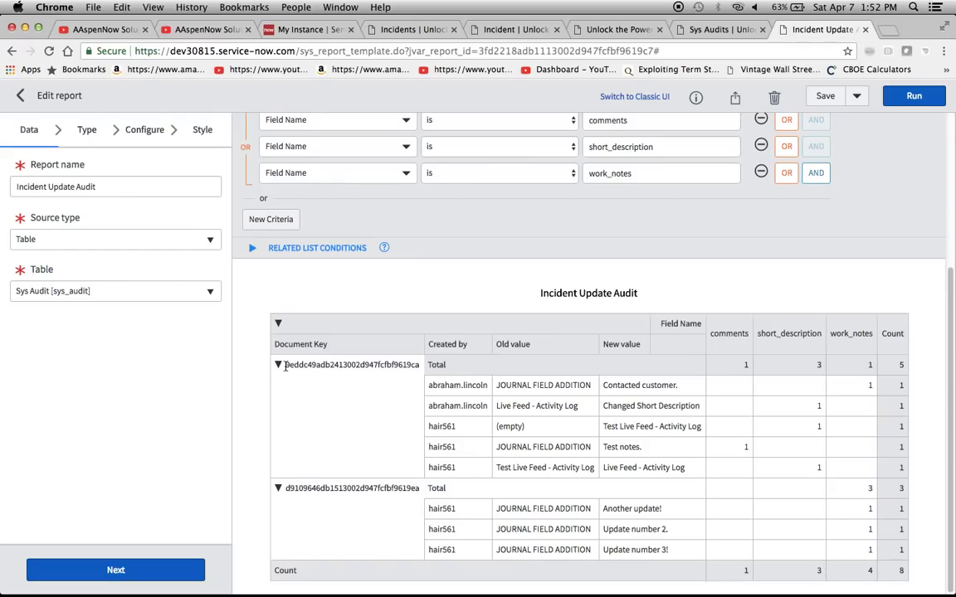
left_click_drag(314, 365, 419, 371)
key("super+c")
left_click(454, 285)
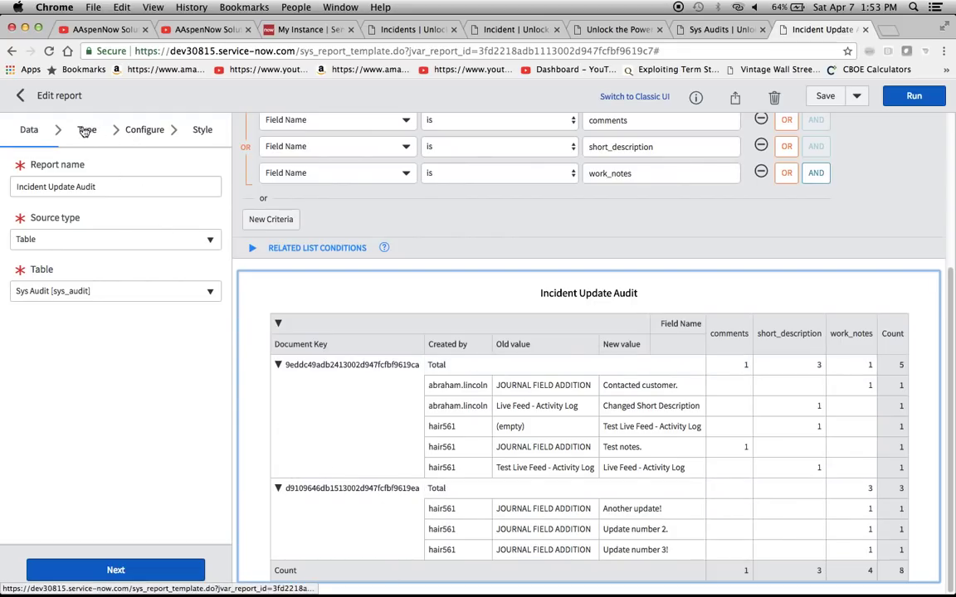
Step: Move Created by above Document Key in the report's Multilevel Pivot Rows and run the report
left_click(145, 130)
left_click(44, 199)
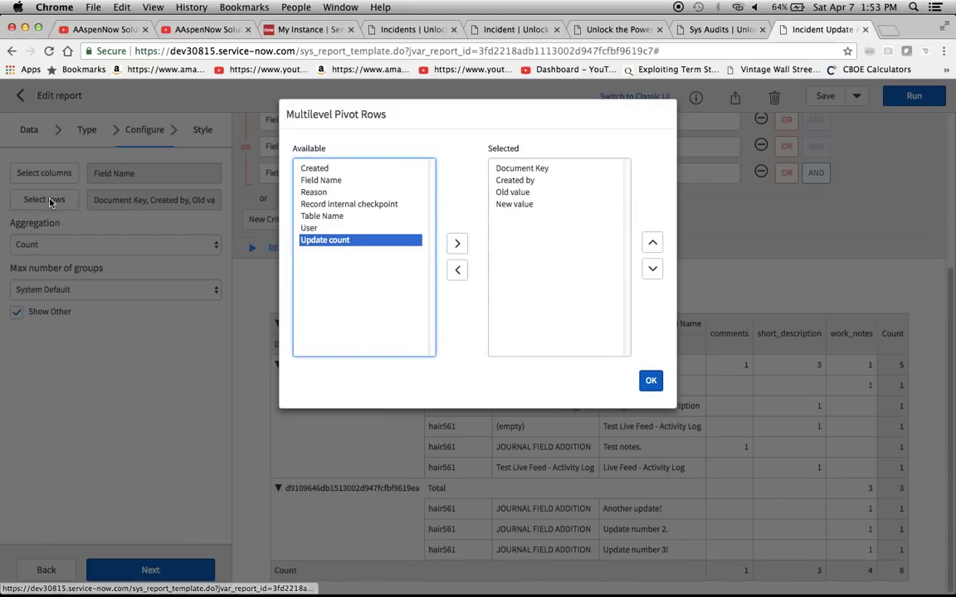
left_click(518, 181)
left_click(652, 242)
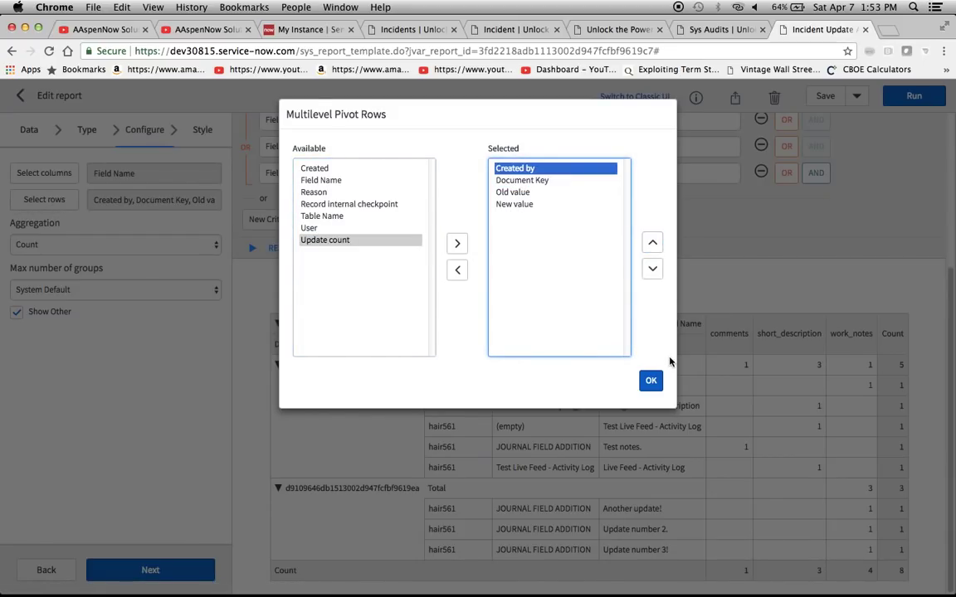
left_click(650, 380)
left_click(913, 95)
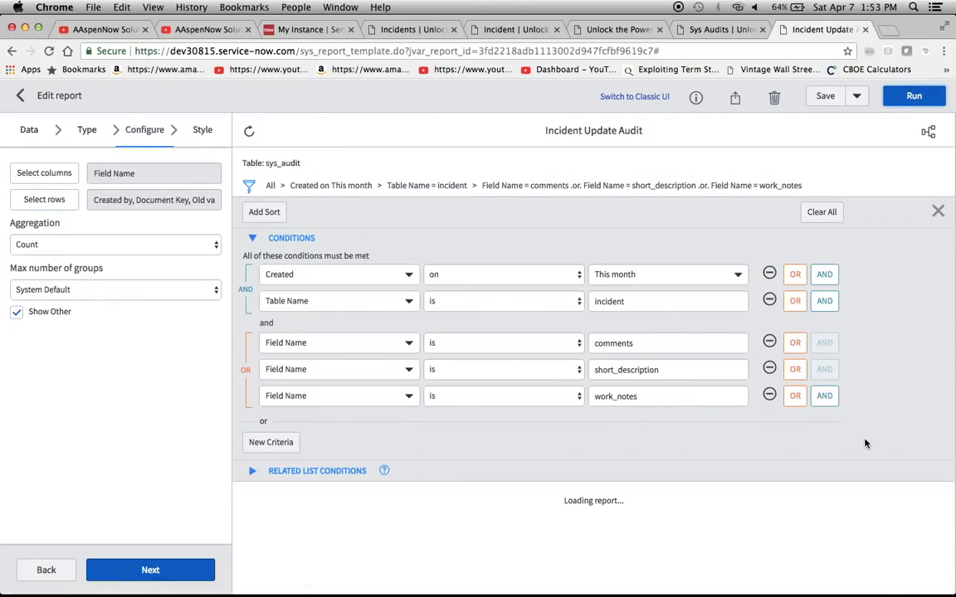
Step: Copy the document key from the first Contacted customer. row of the Incident Update Audit results and go to the Incidents list
scroll(867, 448, "down", 5)
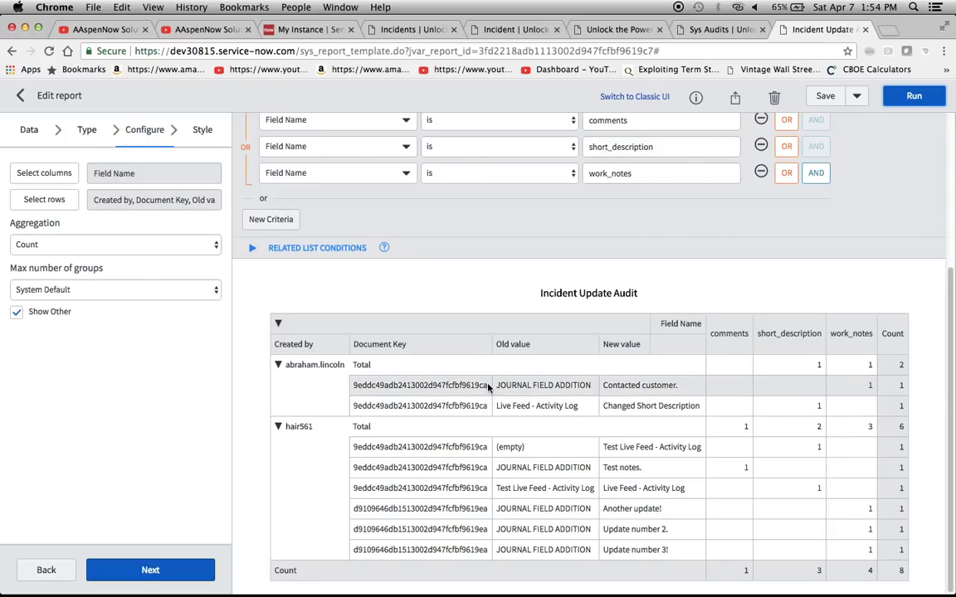
left_click_drag(488, 385, 354, 386)
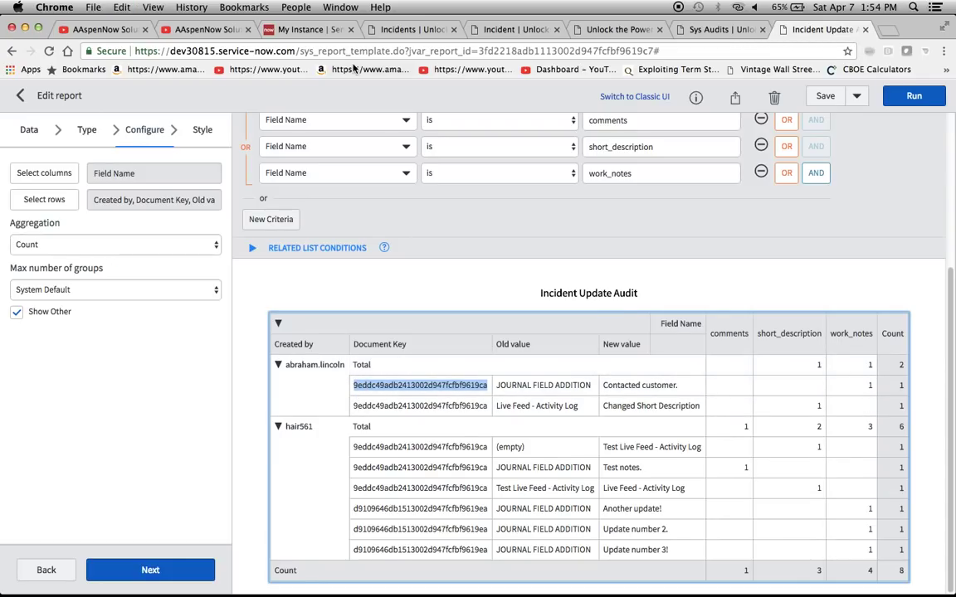
left_click(405, 30)
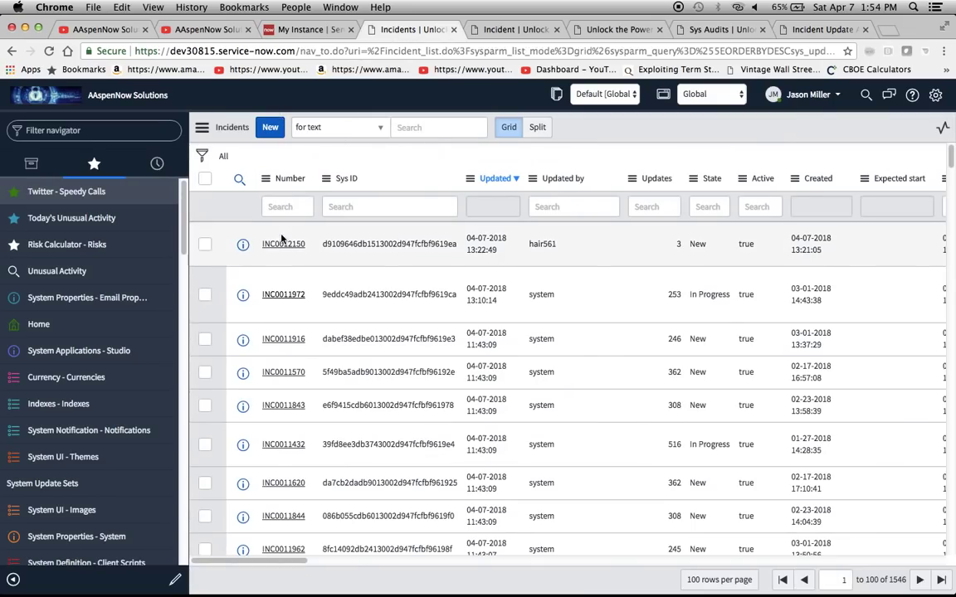
Step: Search the Incidents list by Sys ID for 9eddc49adb2413002d947fcfbf9619ca, and return to the Incident Update Audit report
left_click(348, 126)
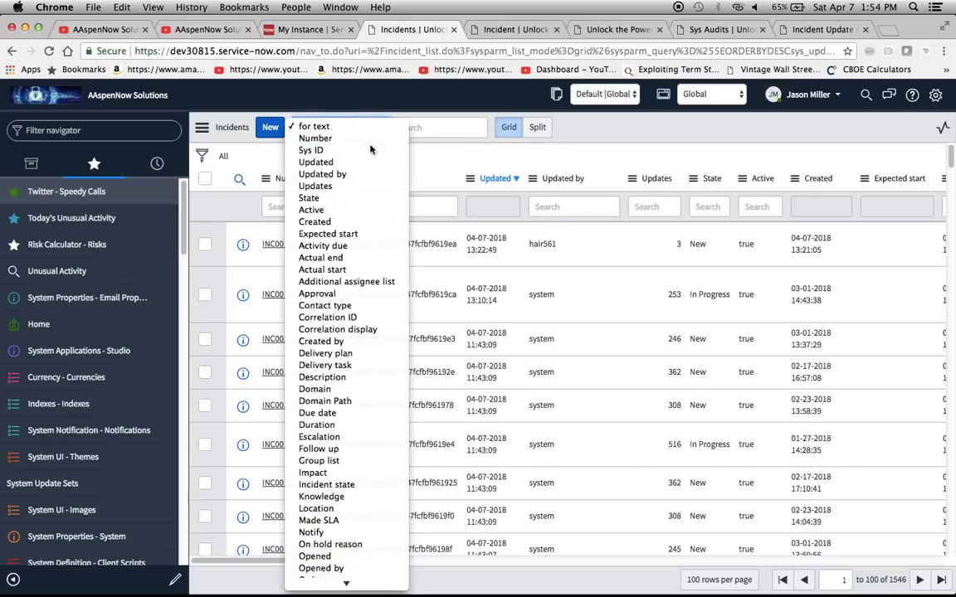
key("Escape")
left_click(419, 129)
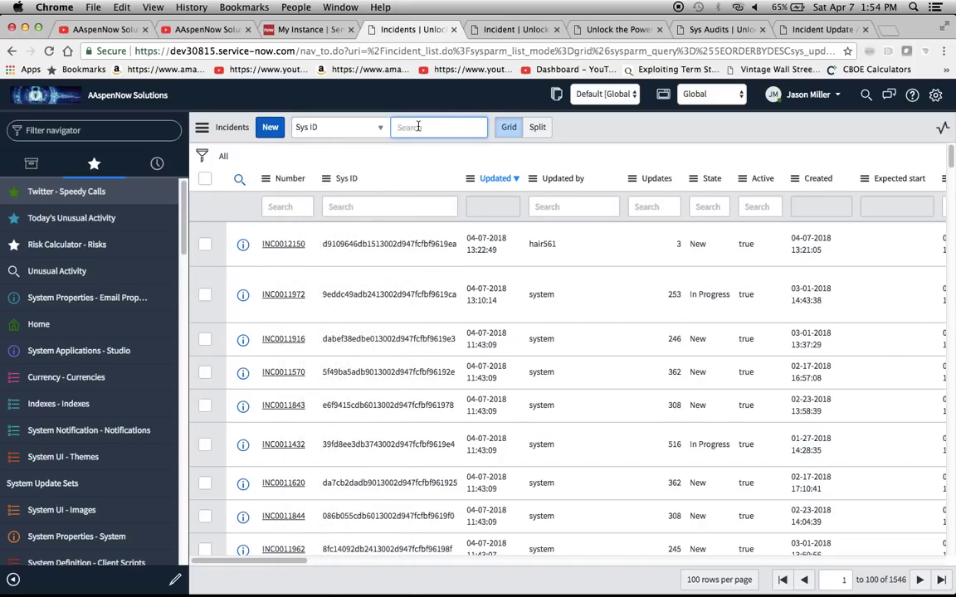
key("super+v")
key("Return")
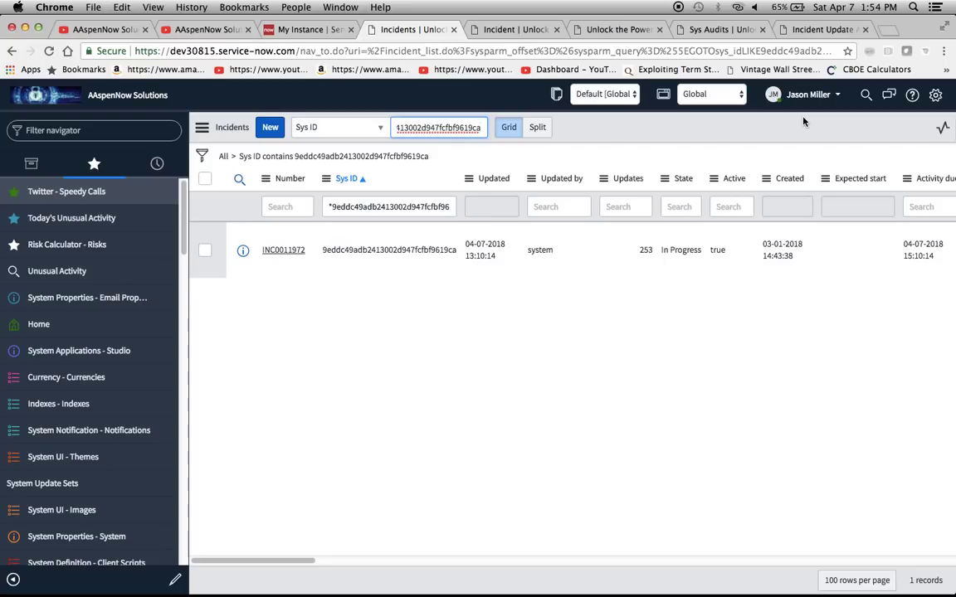
left_click(821, 29)
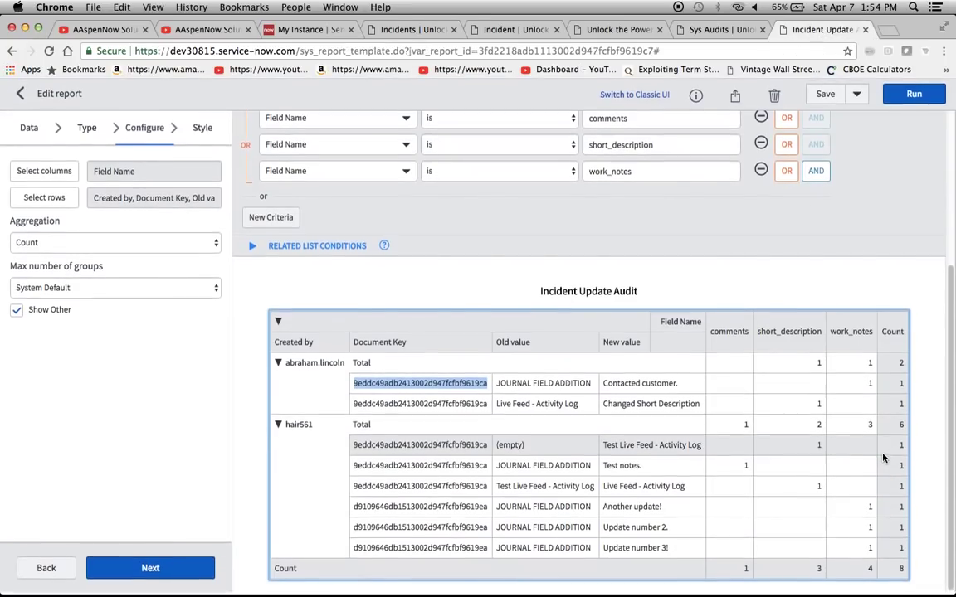